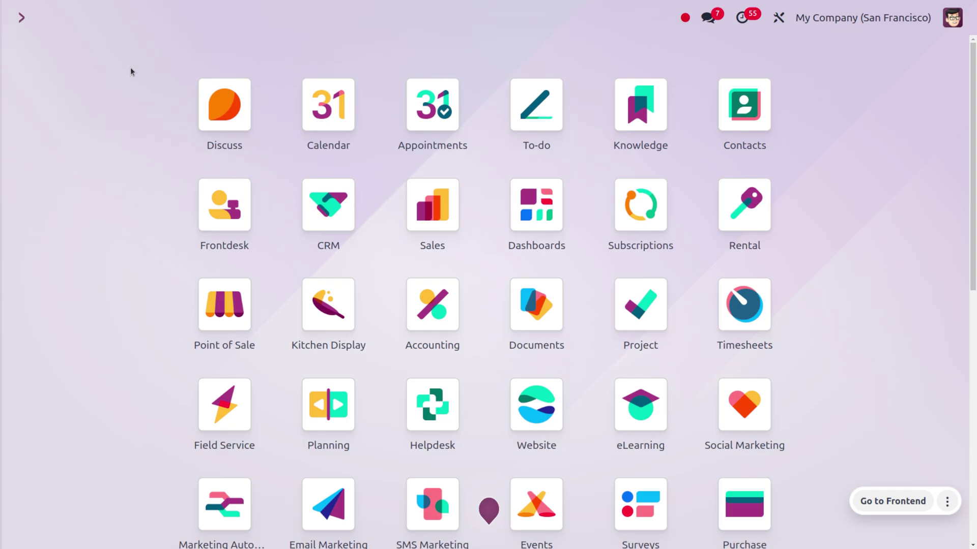
Step: Open the Sales settings and scroll to Shipping, with Delivery Methods and the FedEx connector enabled
type("sa")
key("Return")
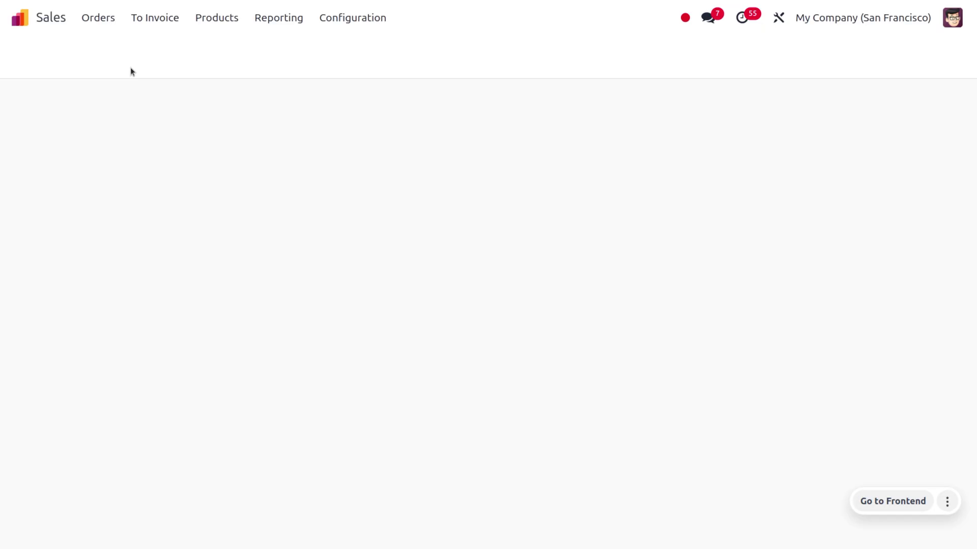
left_click(353, 18)
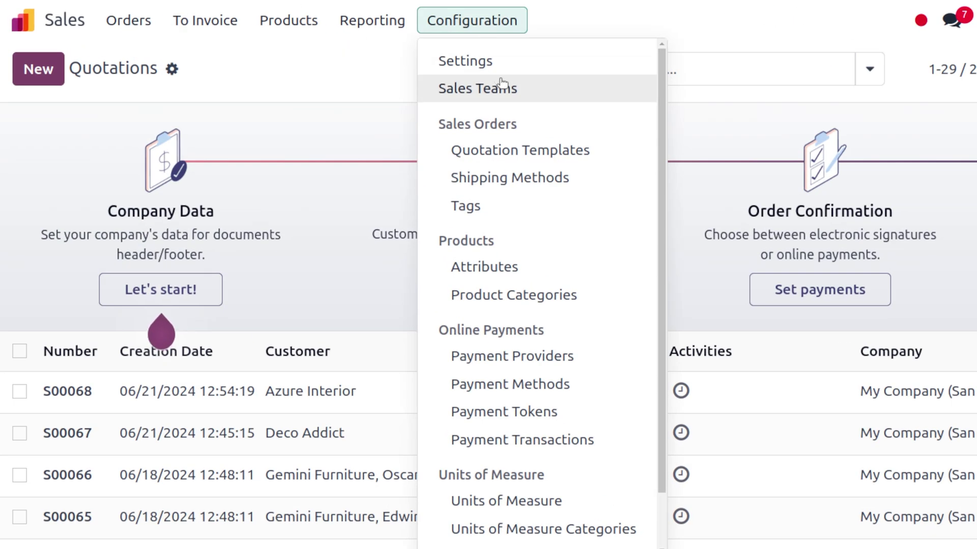
left_click(501, 72)
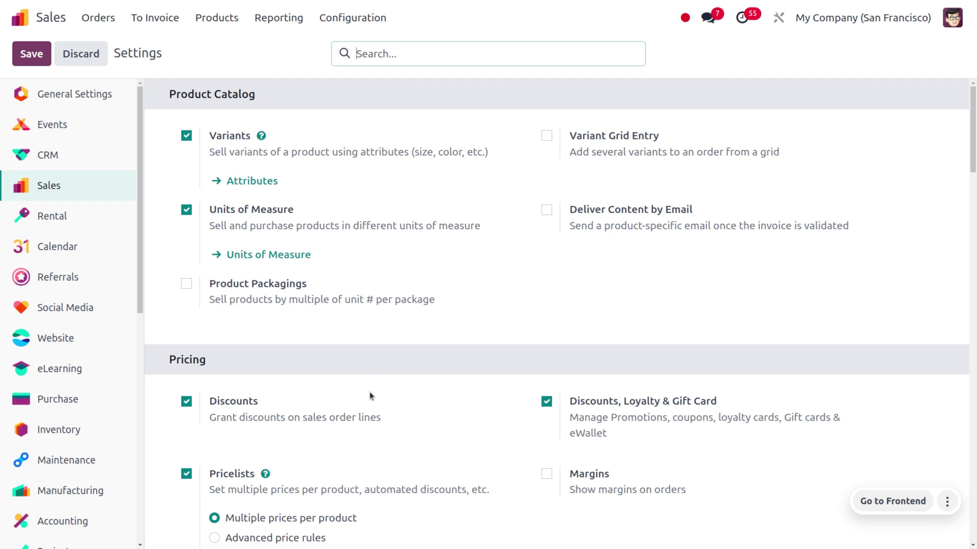
scroll(366, 488, "down", 15)
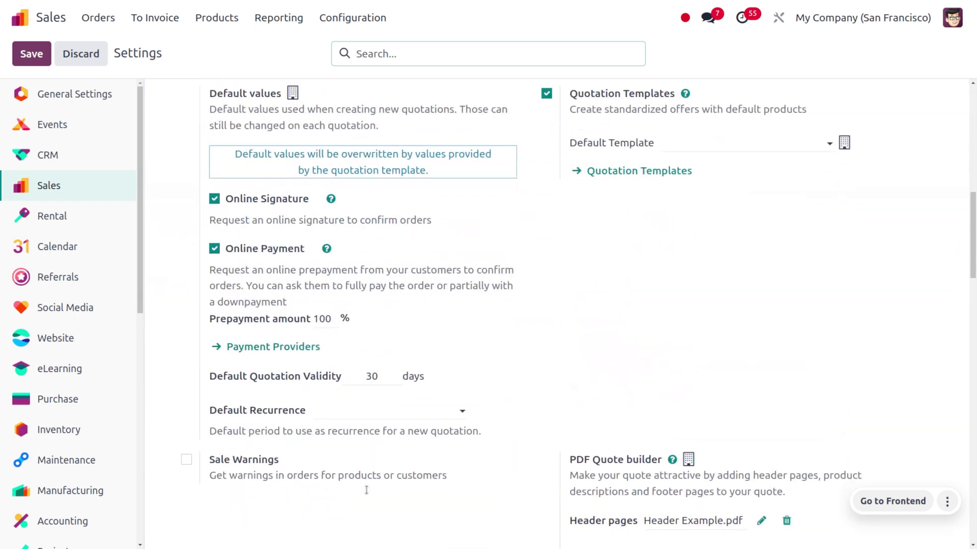
scroll(366, 490, "down", 5)
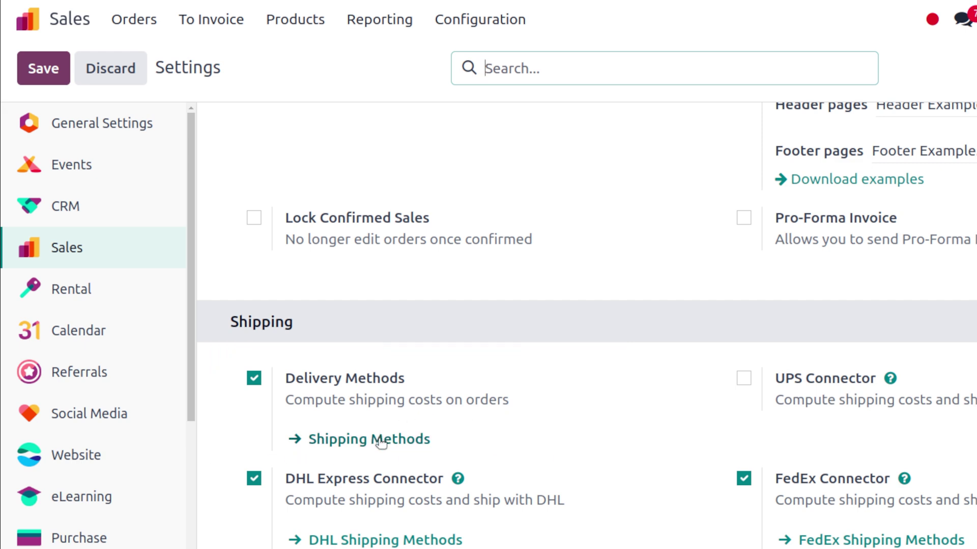
Step: Open Inventory's Shipping Methods list, which shows the 14 methods including Fedex US
left_click(23, 26)
type("in")
key("Return")
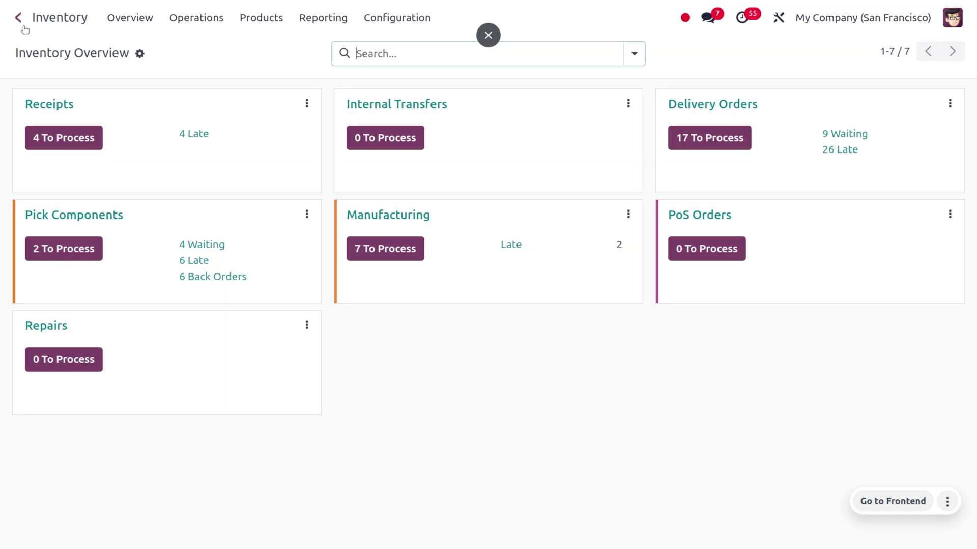
left_click(397, 20)
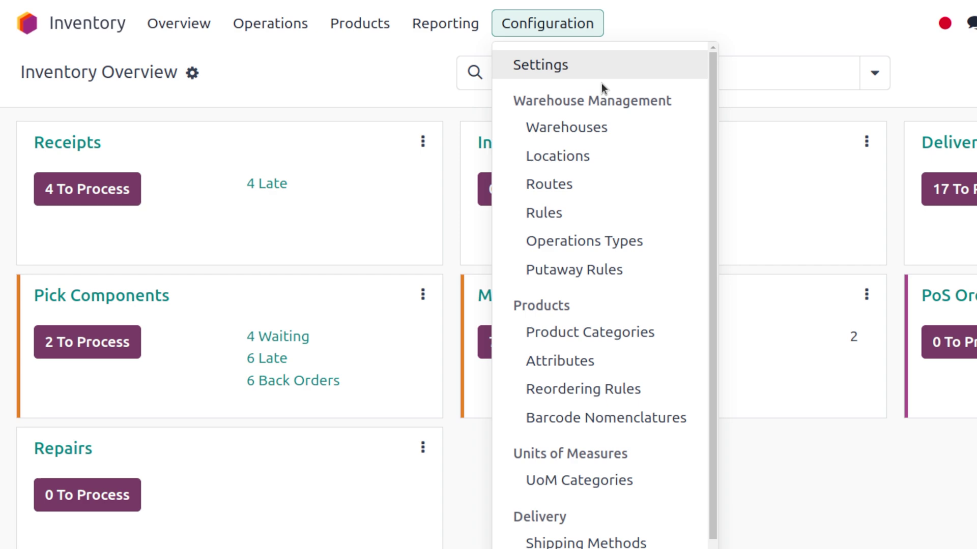
scroll(618, 473, "down", 1)
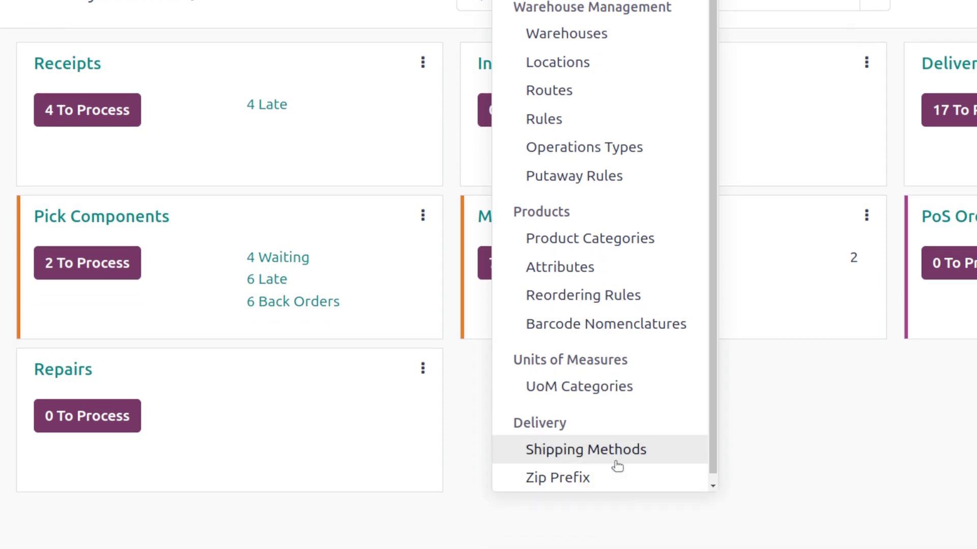
left_click(615, 461)
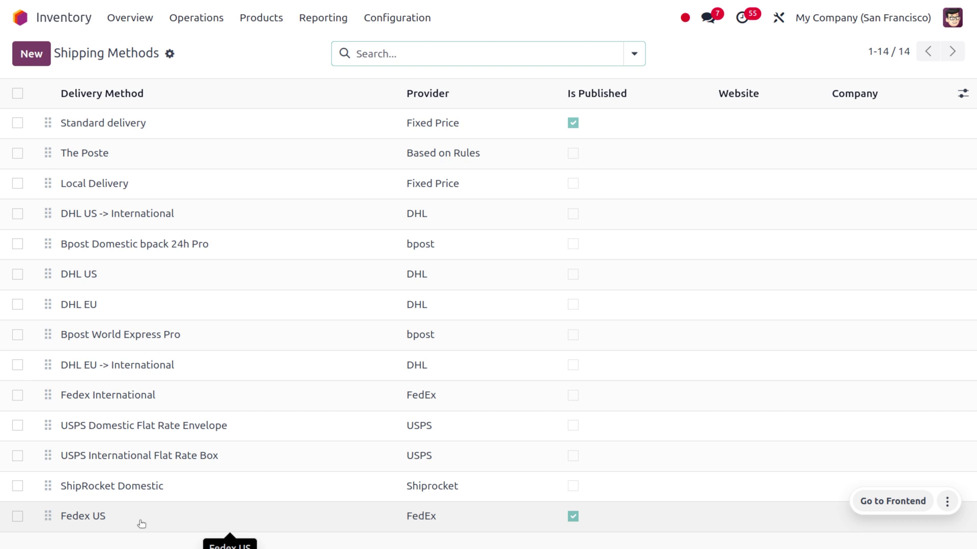
Step: Open the Fedex US shipping method and review its Get Rate and Create Shipment configuration
left_click(141, 524)
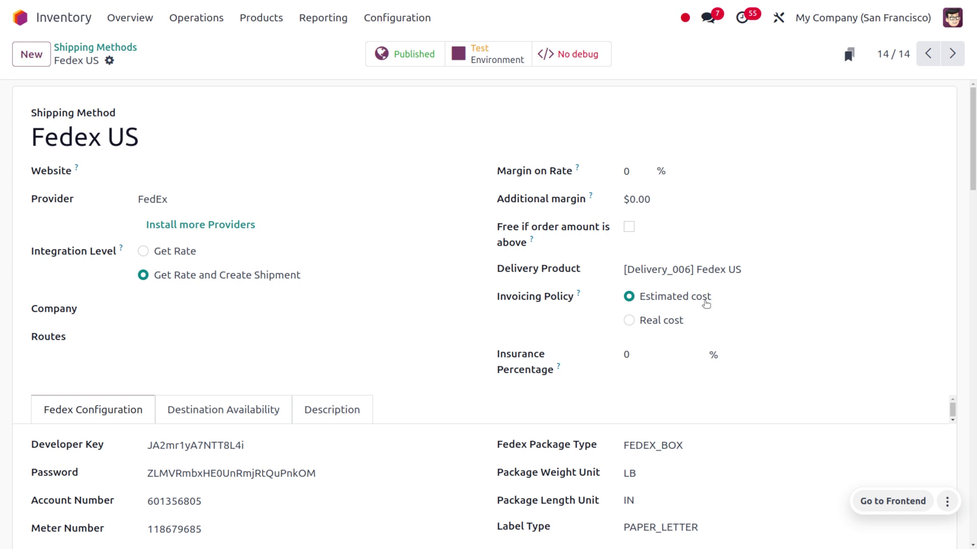
scroll(333, 389, "down", 1)
scroll(333, 389, "down", 1)
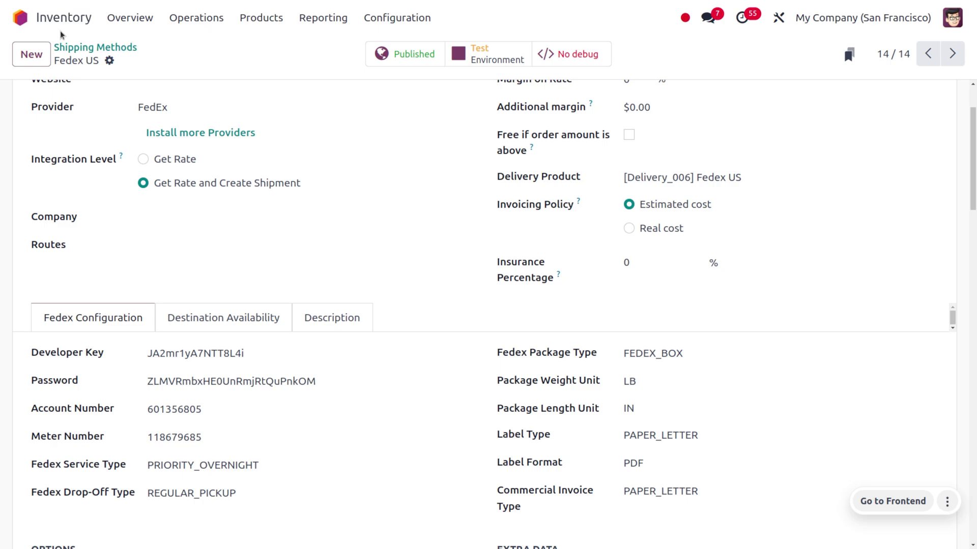
Step: Start a new Sales quotation with Azure Interior as the customer
left_click(26, 19)
type("sa")
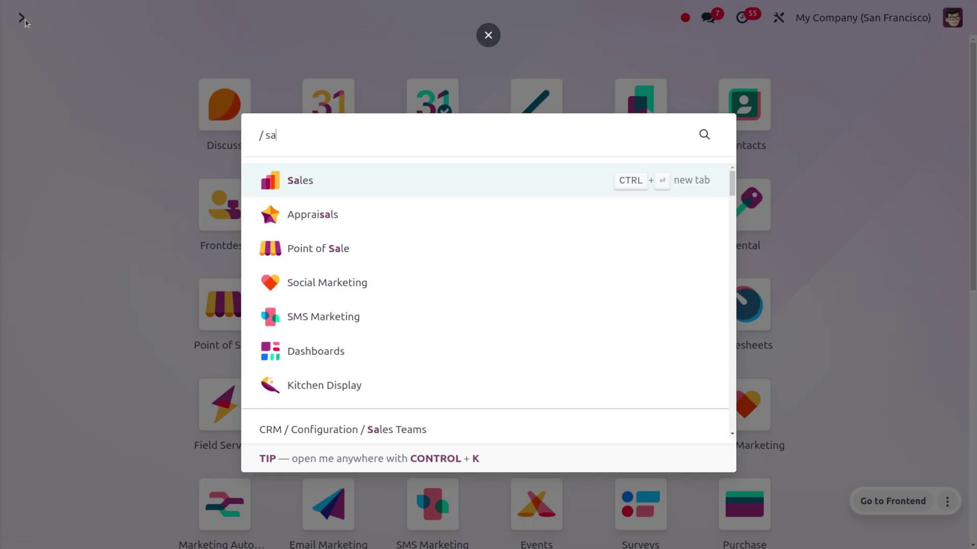
key("Return")
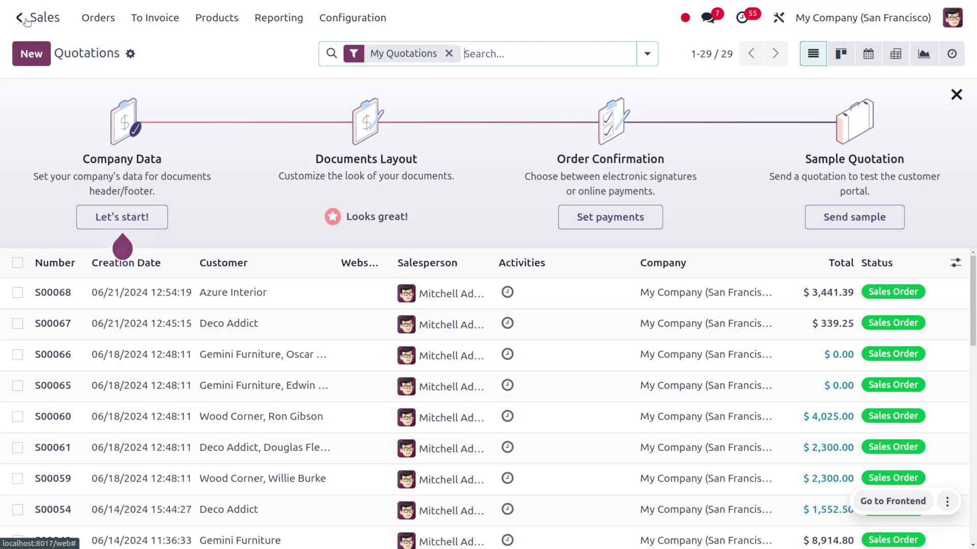
left_click(41, 51)
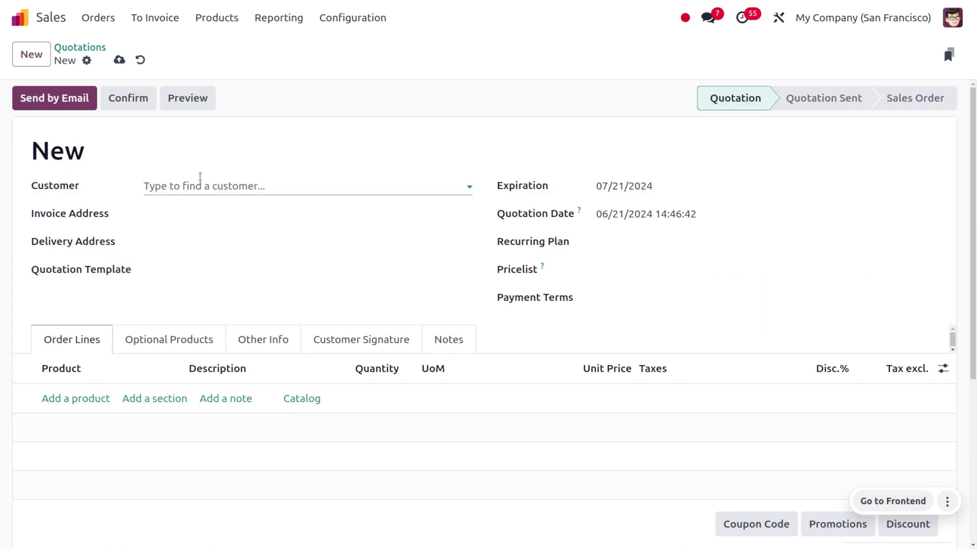
left_click(204, 193)
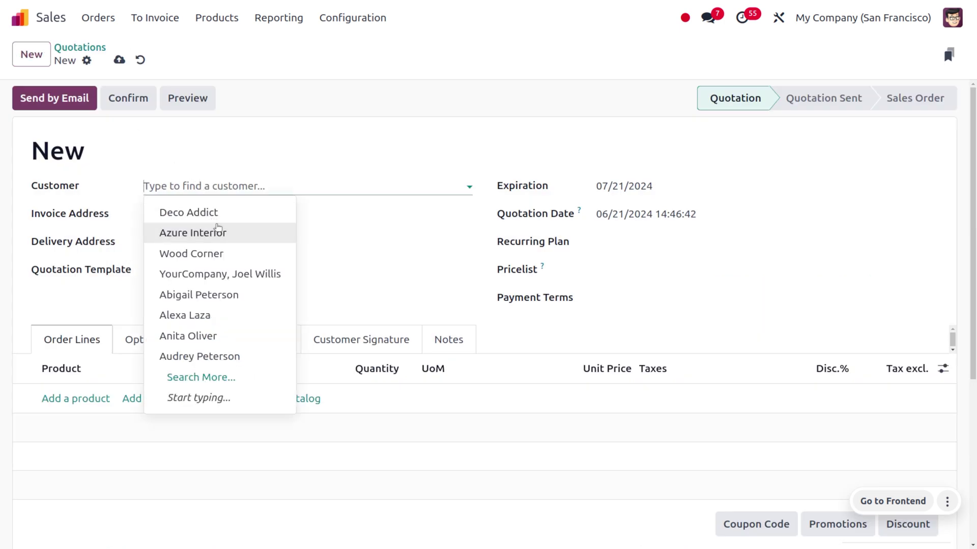
left_click(218, 234)
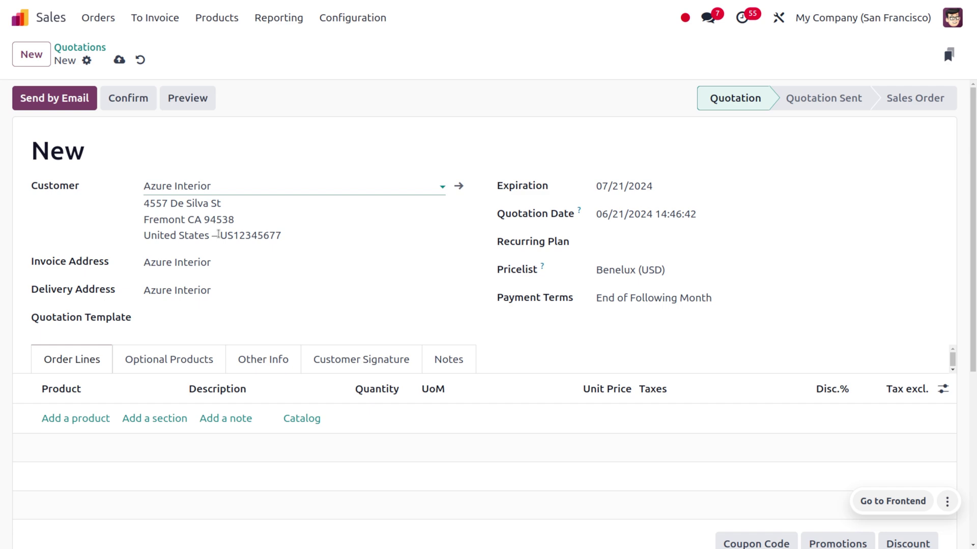
Step: Add 10 Customizable Desks (Steel, White) at 750.00 each, totalling $8,625.00
left_click(72, 417)
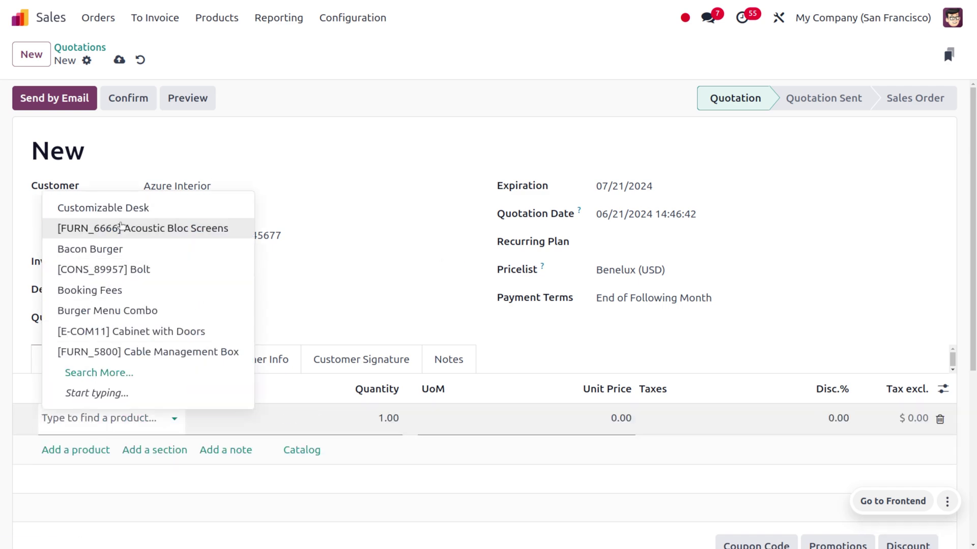
left_click(122, 213)
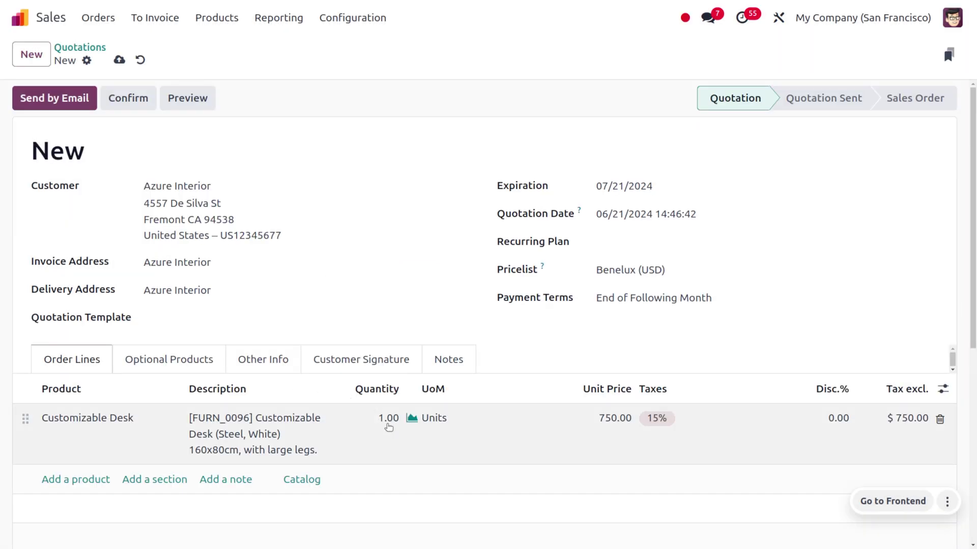
left_click(387, 424)
type("1")
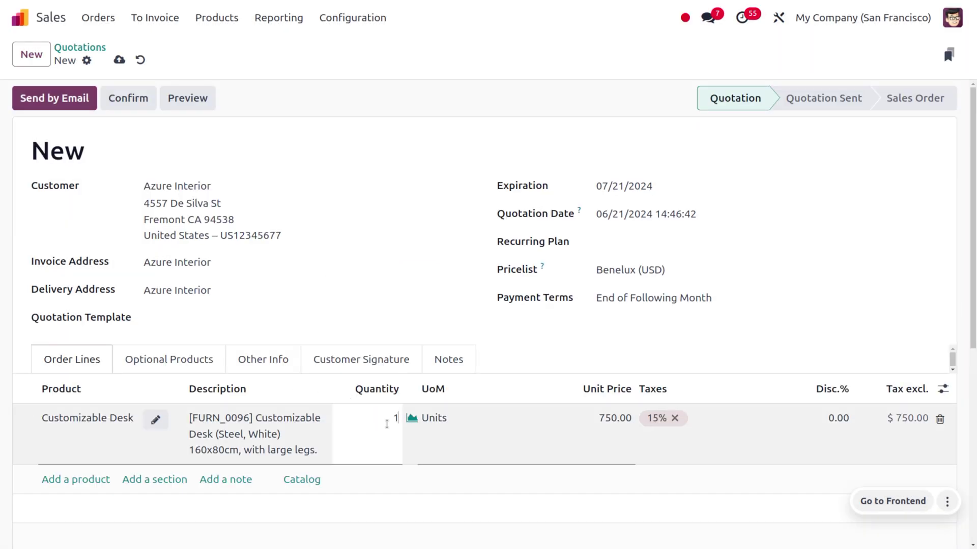
type("0")
left_click(338, 142)
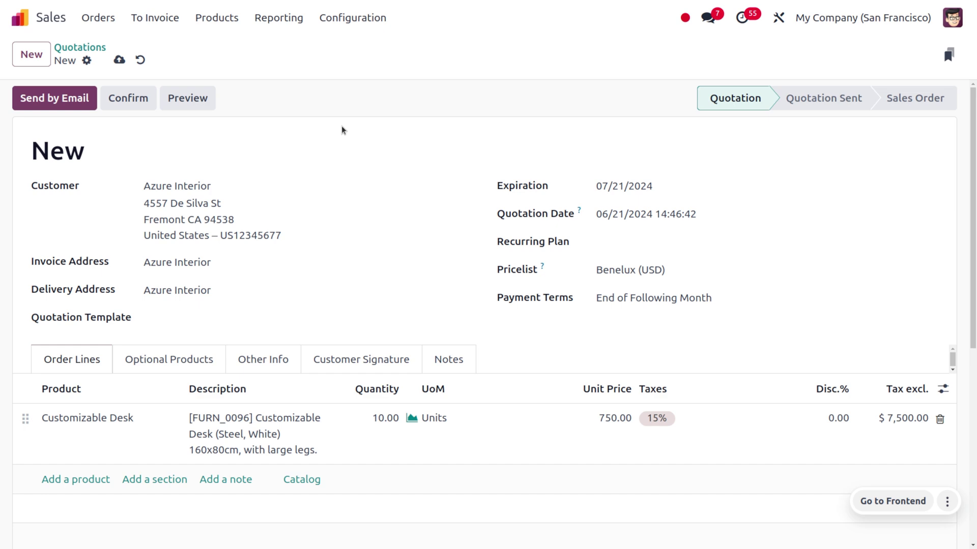
scroll(549, 329, "down", 5)
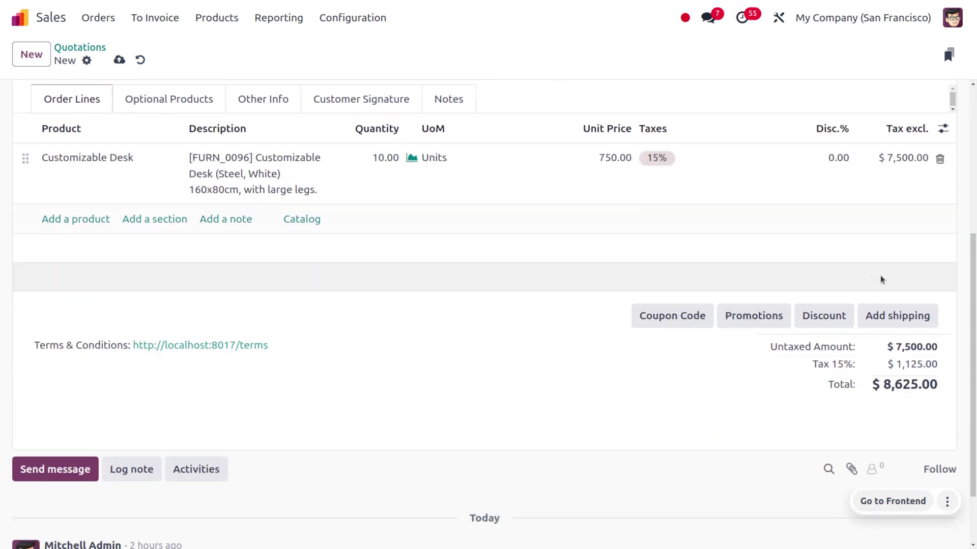
Step: Add Fedex US shipping at the fetched rate of 42.51, bringing S00069 to $8,673.89
left_click(893, 322)
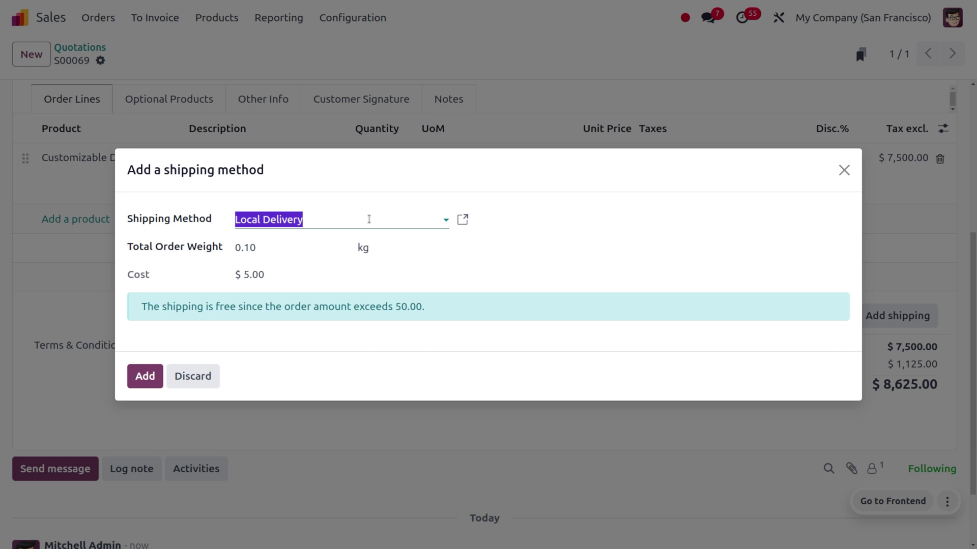
left_click(369, 219)
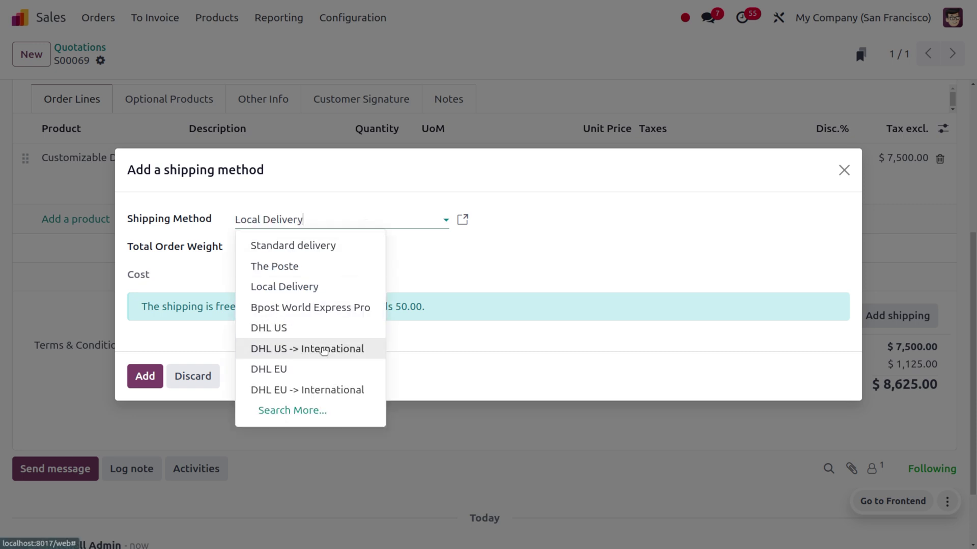
left_click(299, 413)
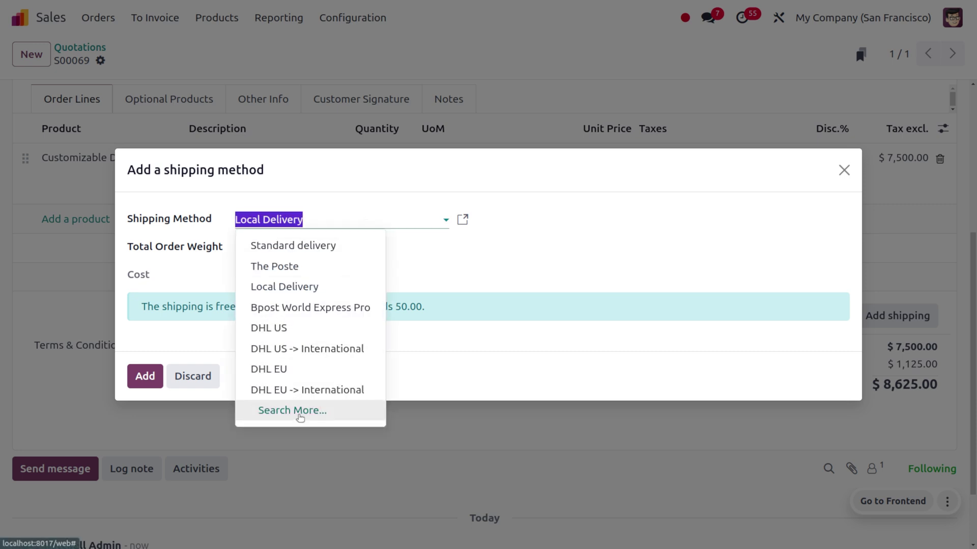
left_click(181, 413)
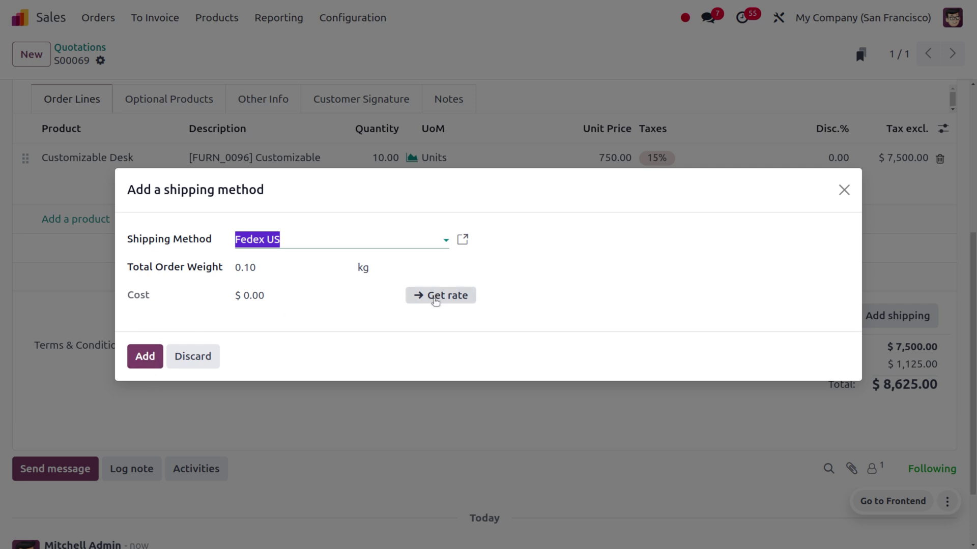
left_click(435, 301)
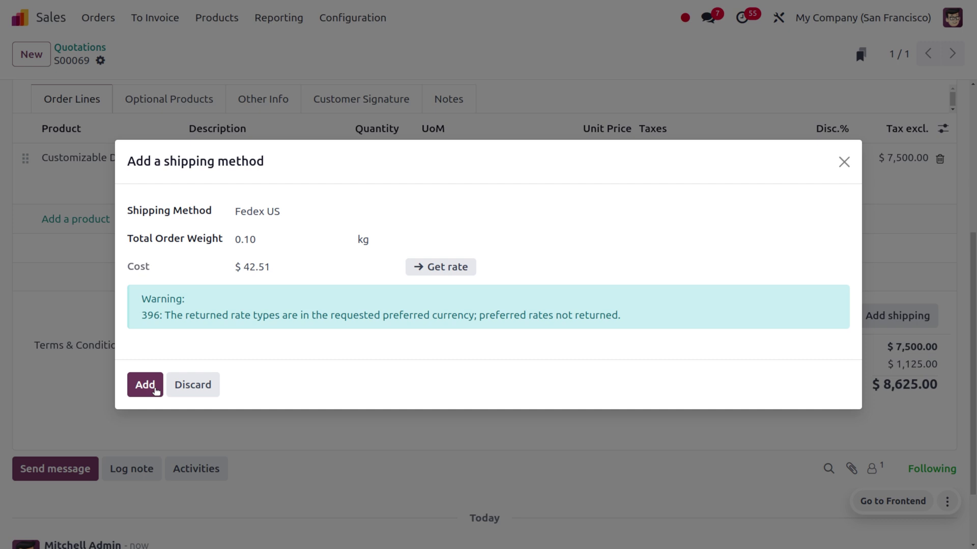
left_click(146, 385)
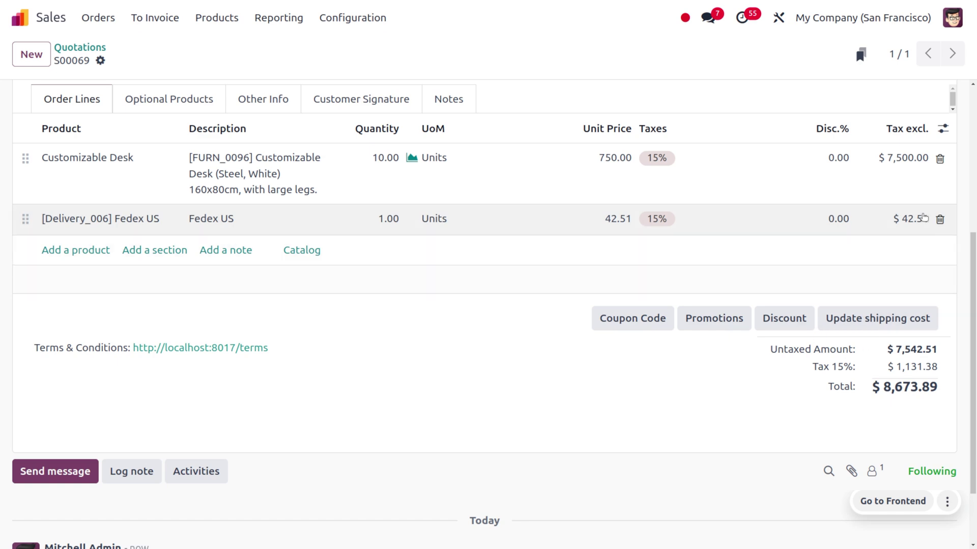
Step: Confirm quotation S00069 as a sales order and open its delivery WH/OUT/00032
scroll(811, 334, "up", 5)
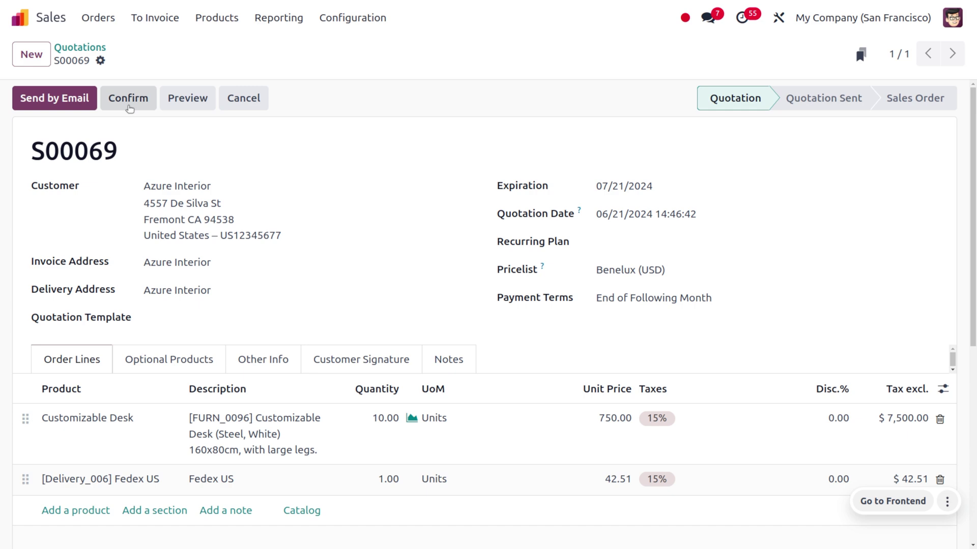
left_click(129, 107)
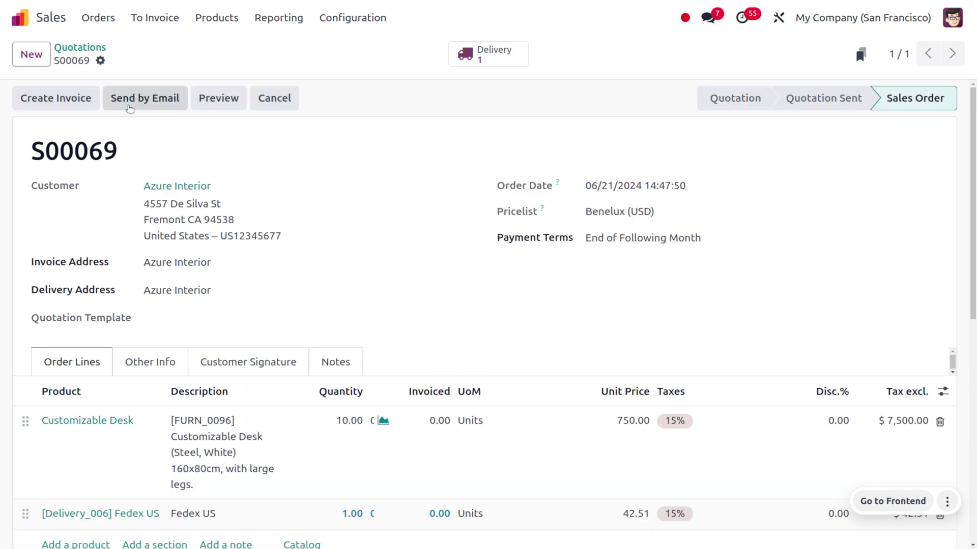
left_click(470, 57)
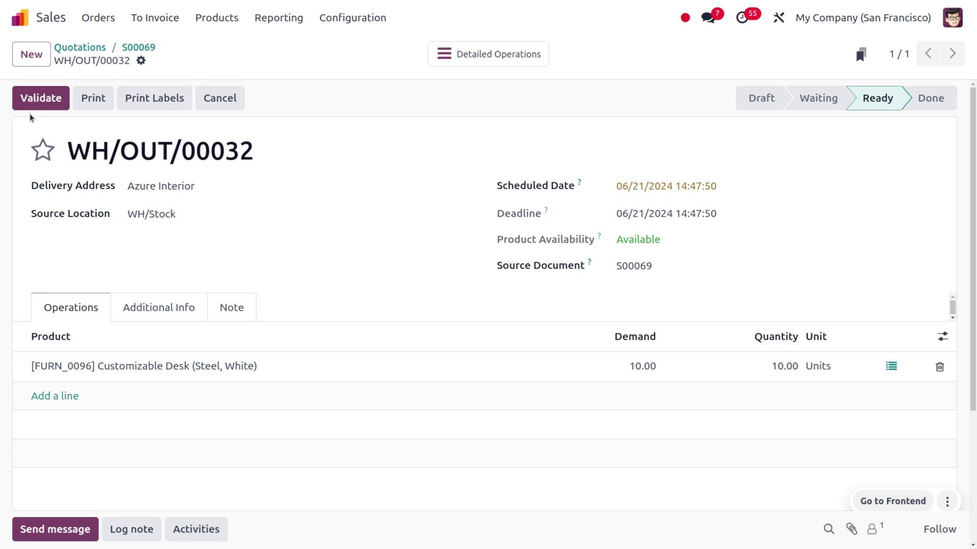
Step: Validate delivery WH/OUT/00032, accept the SMS prompt, and return to S00069
left_click(47, 102)
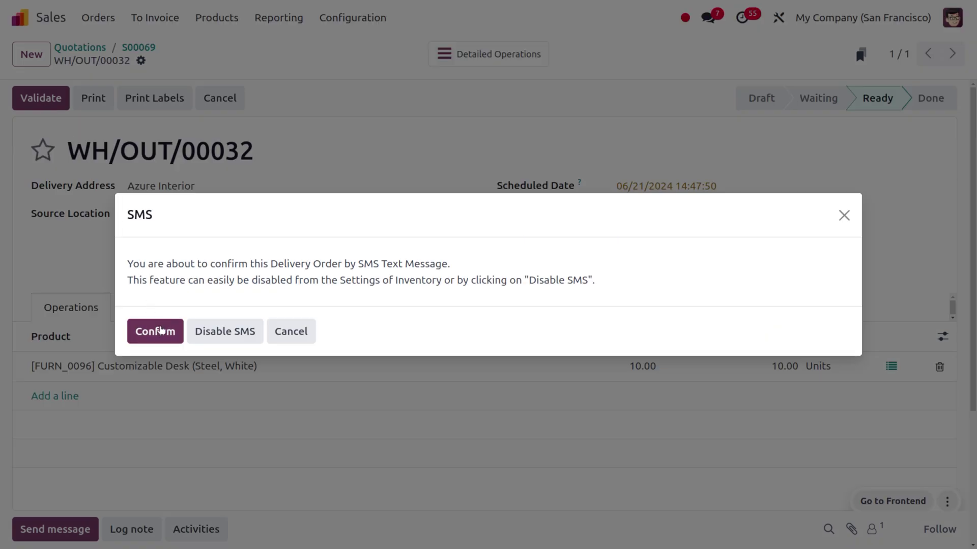
left_click(160, 331)
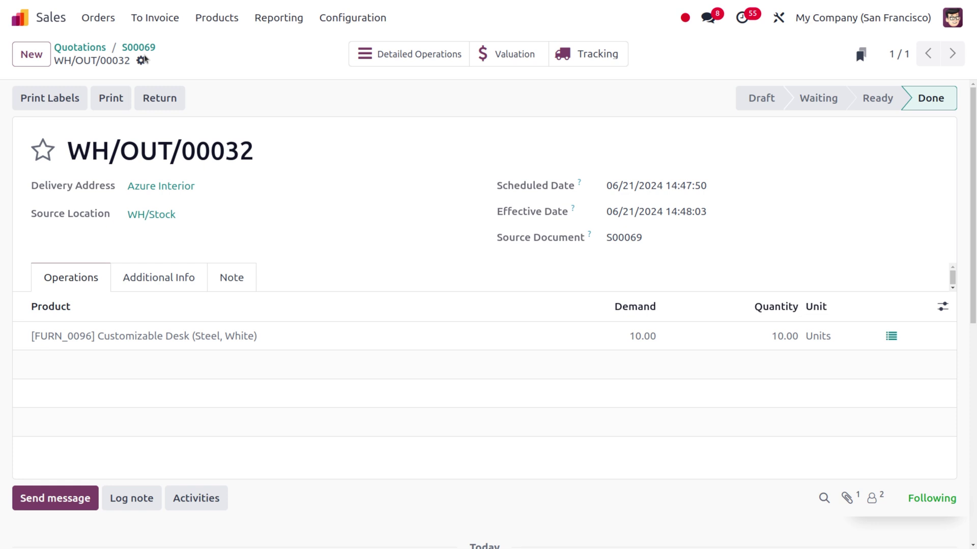
left_click(135, 51)
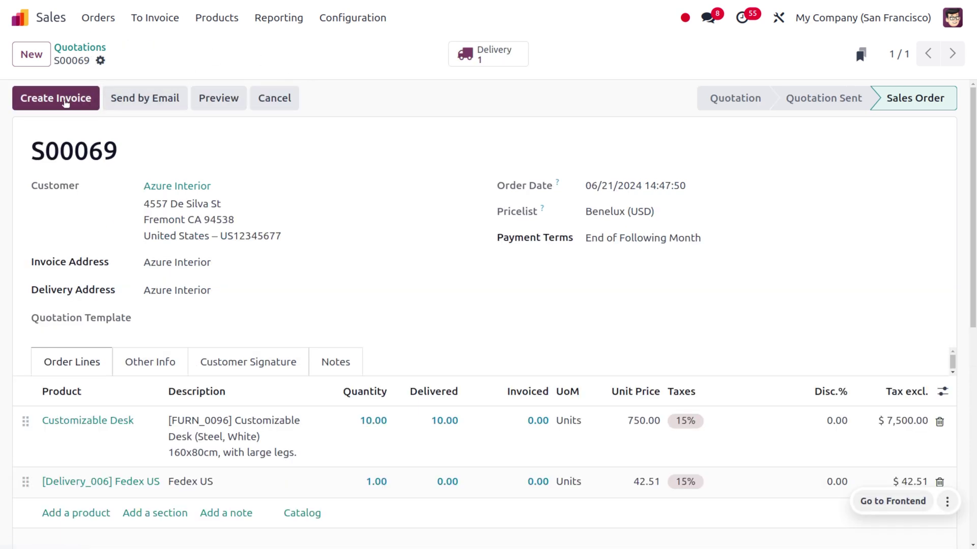
Step: Create a regular draft invoice for S00069 and post it as INV/2024/00007
left_click(65, 103)
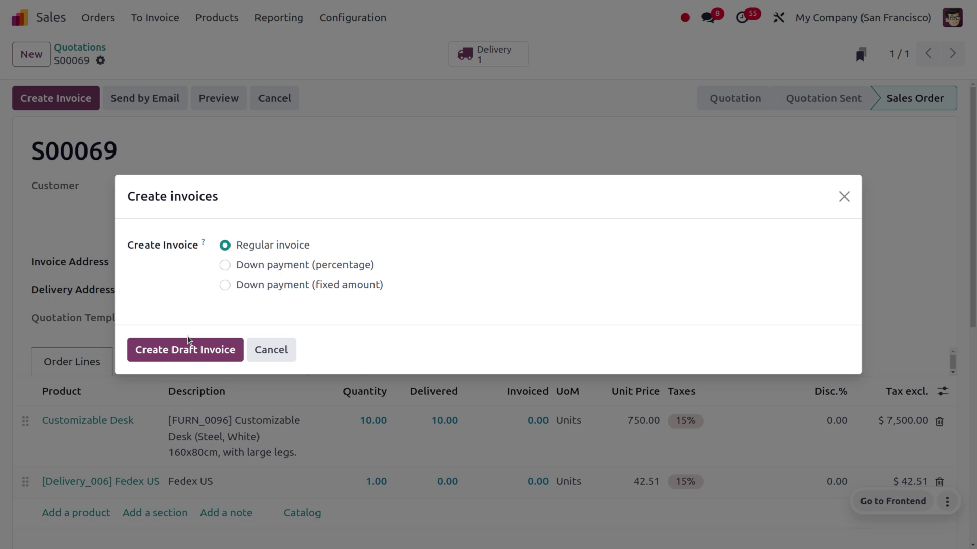
left_click(193, 350)
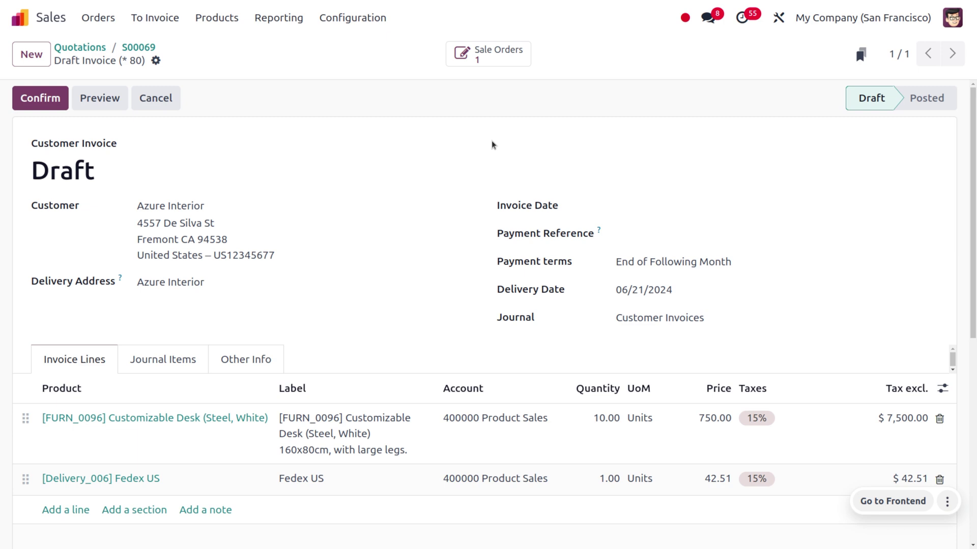
left_click(53, 99)
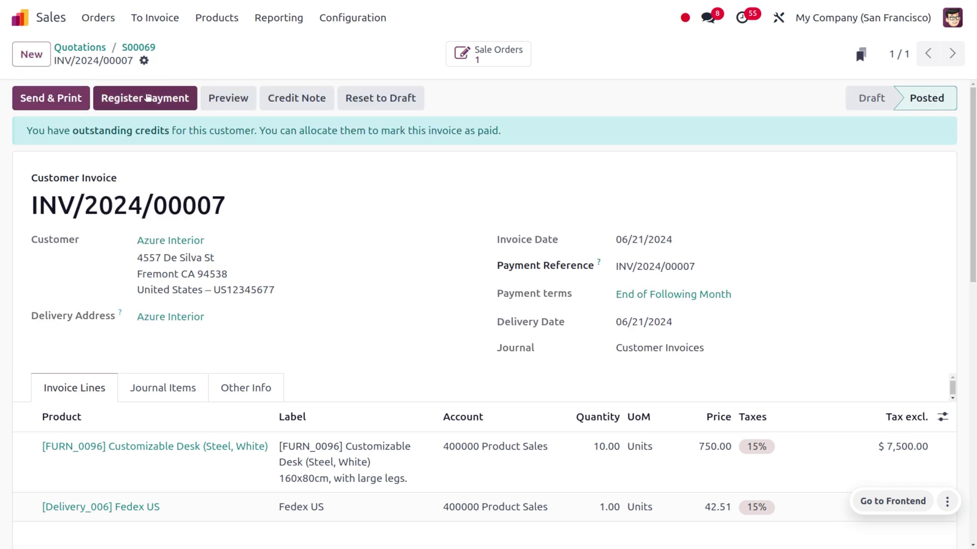
Step: Register the full $8,673.89 payment on invoice INV/2024/00007
left_click(147, 98)
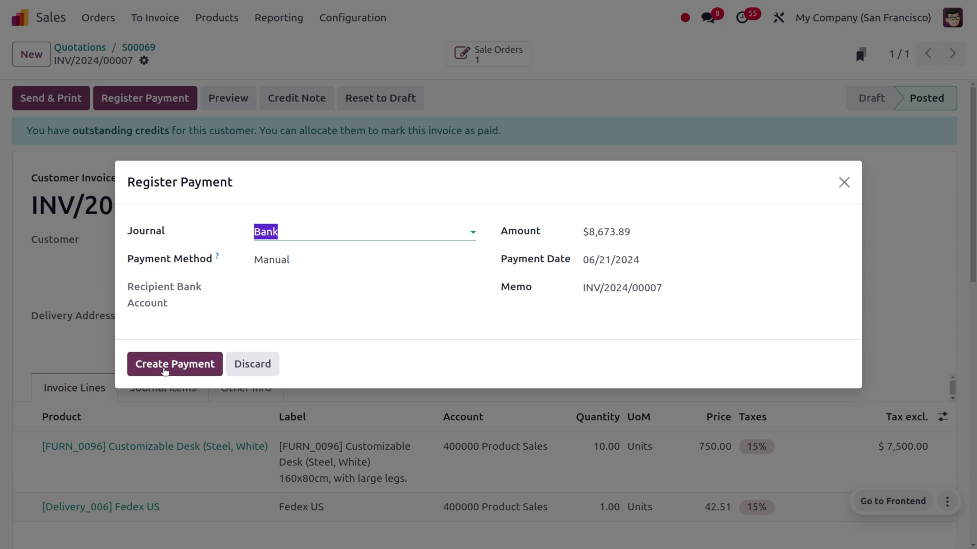
left_click(164, 365)
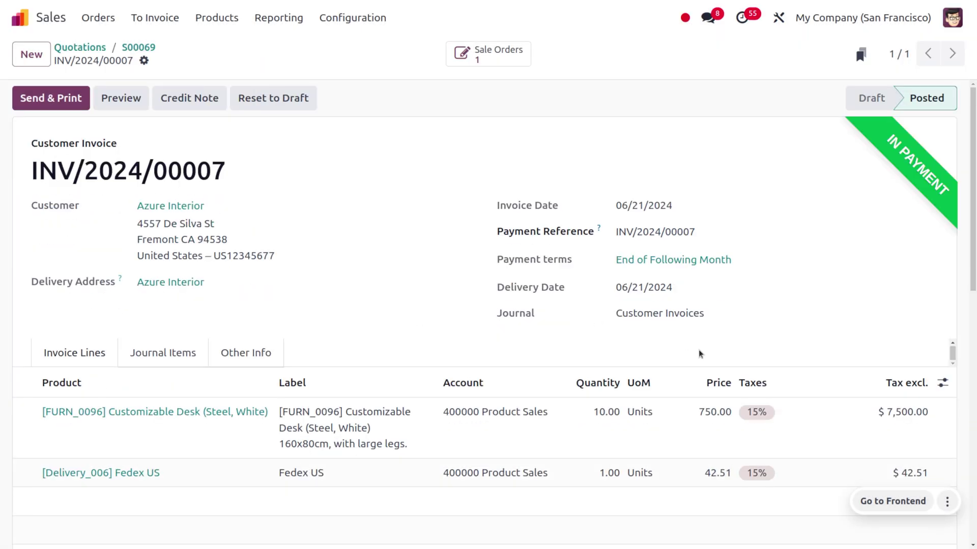
scroll(699, 355, "down", 4)
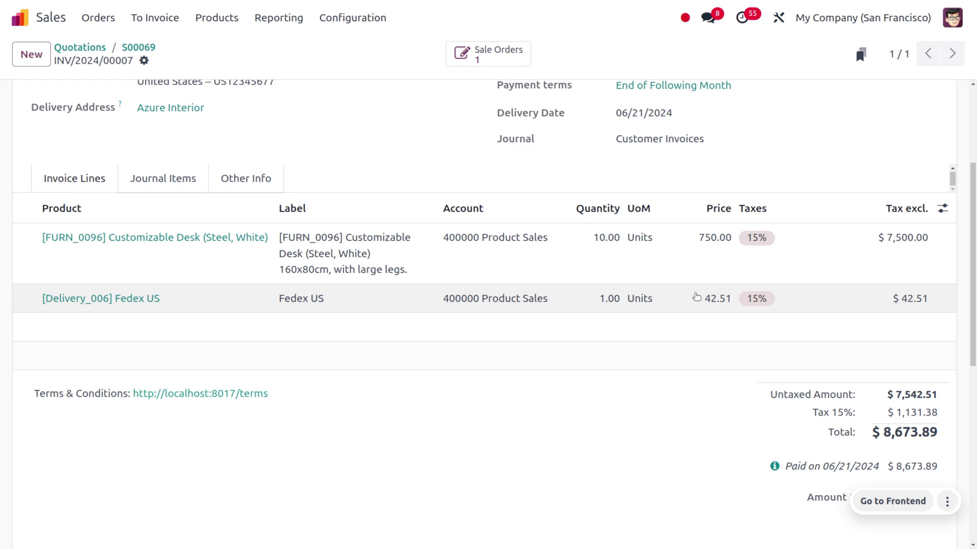
scroll(693, 344, "up", 3)
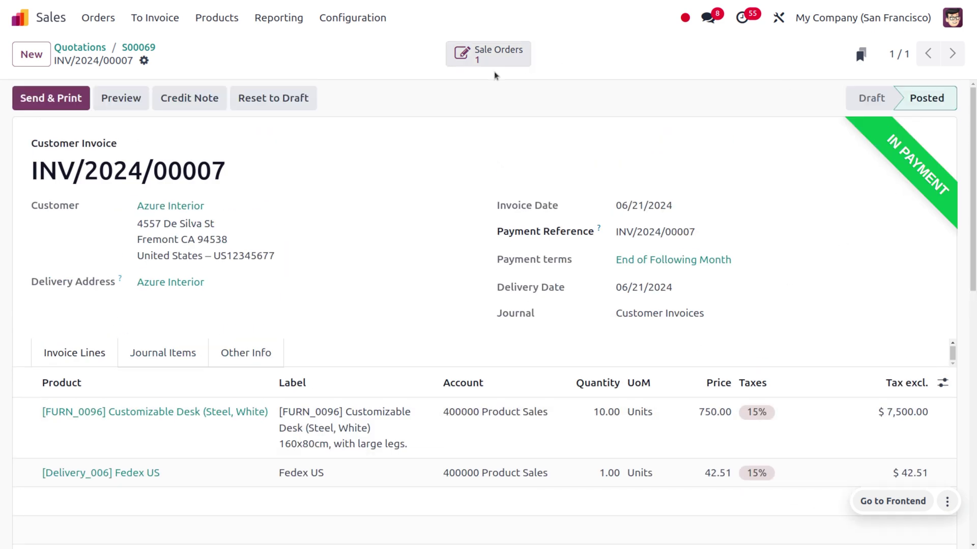
Step: Preview S00069 in the customer portal, showing INV/2024/00007 Paid and WH/OUT/00032 Shipped
left_click(138, 47)
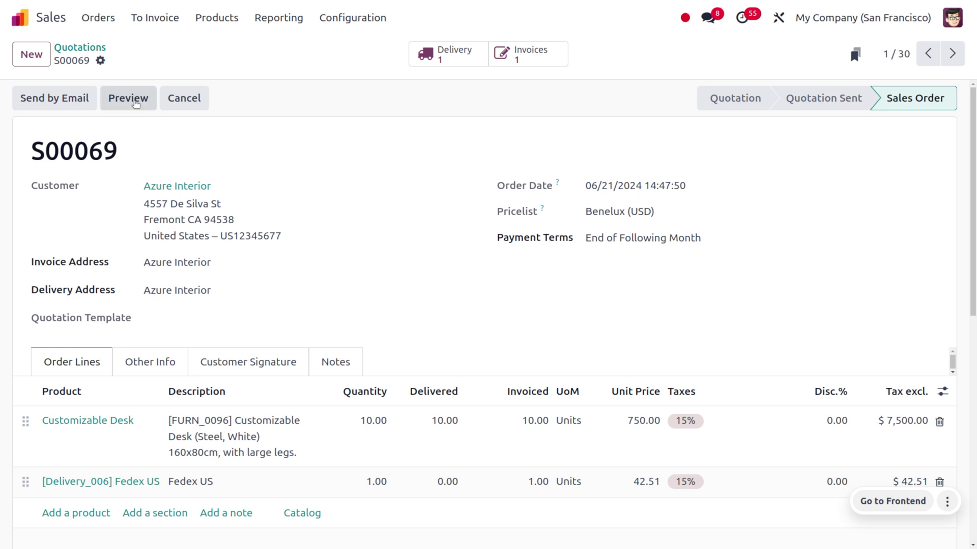
left_click(135, 103)
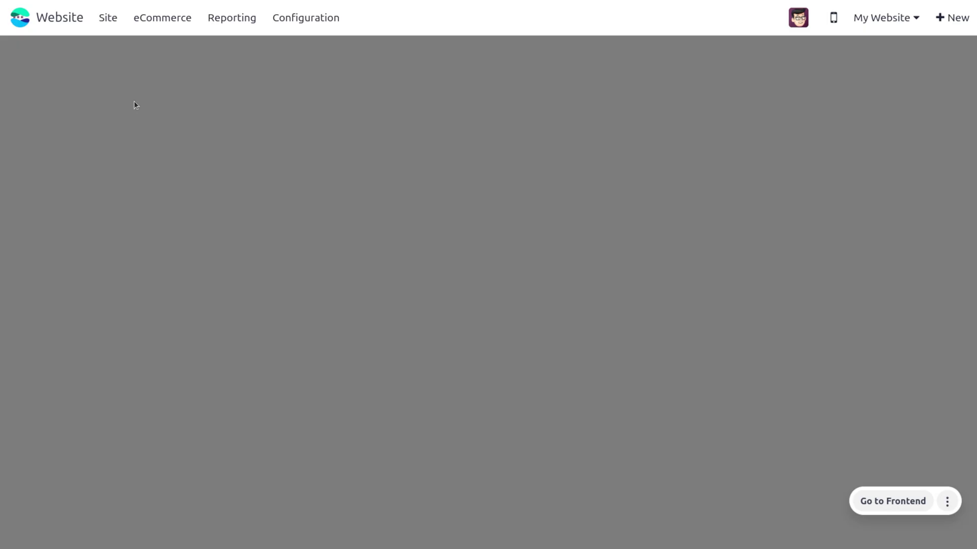
scroll(608, 446, "down", 5)
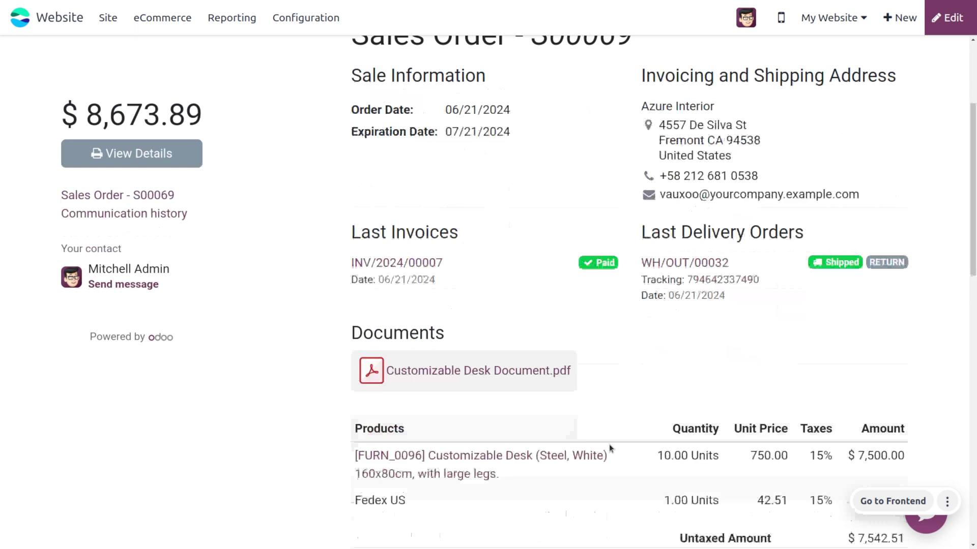
scroll(610, 446, "down", 2)
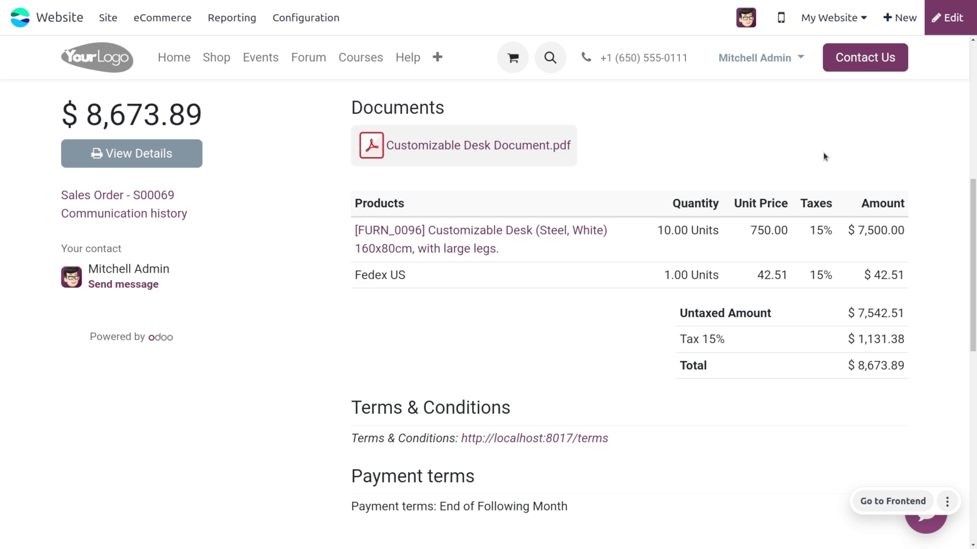
scroll(457, 368, "down", 5)
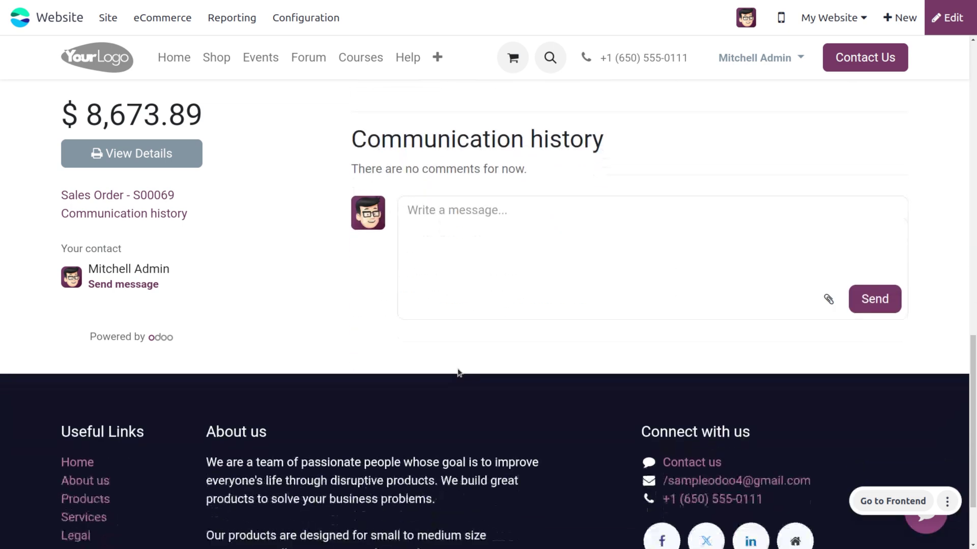
scroll(459, 373, "up", 10)
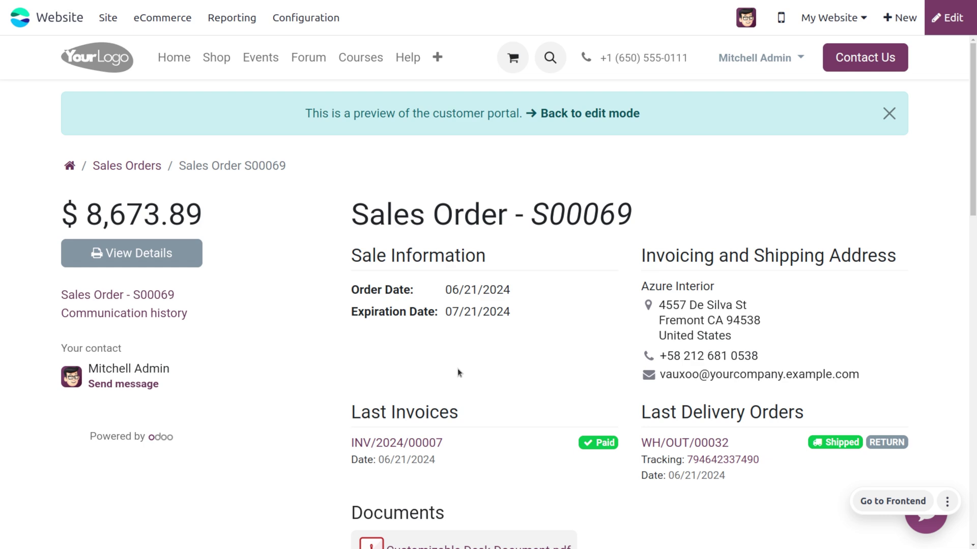
scroll(457, 368, "down", 1)
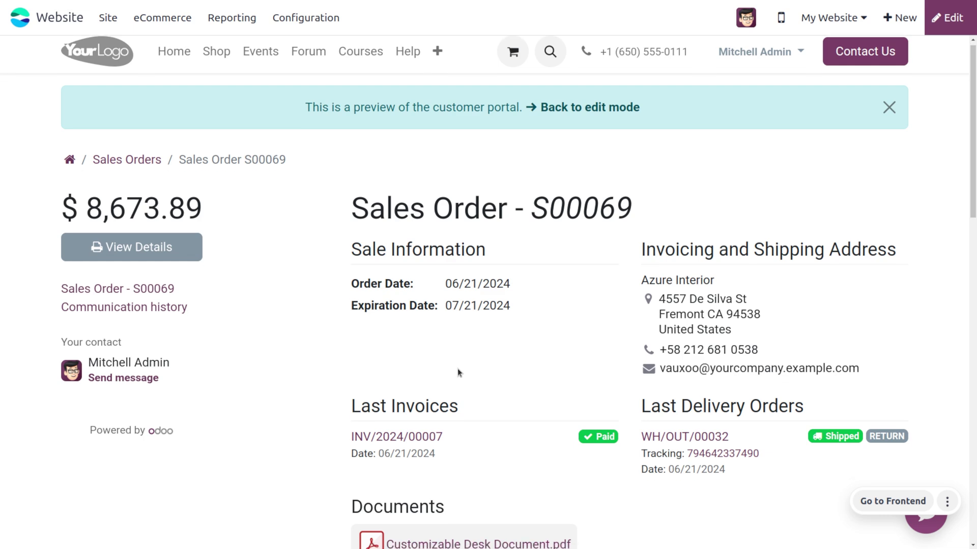